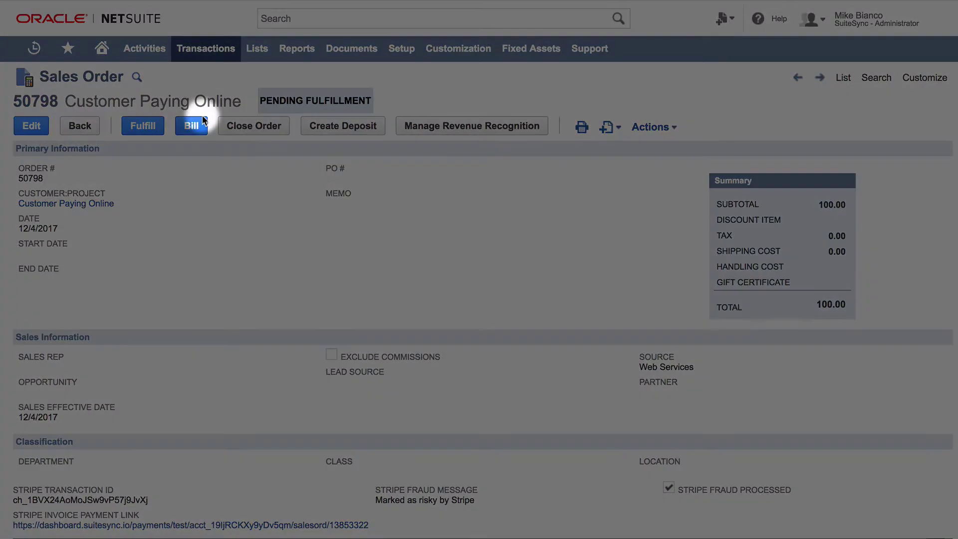
Bill sales order 50798 into a saved invoice and view its Related Records payments
left_click(195, 126)
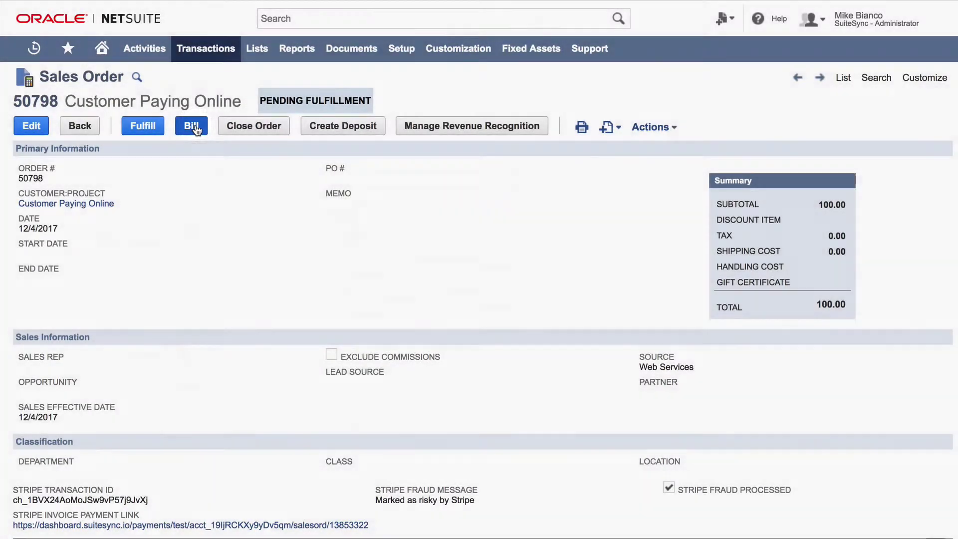
left_click(30, 124)
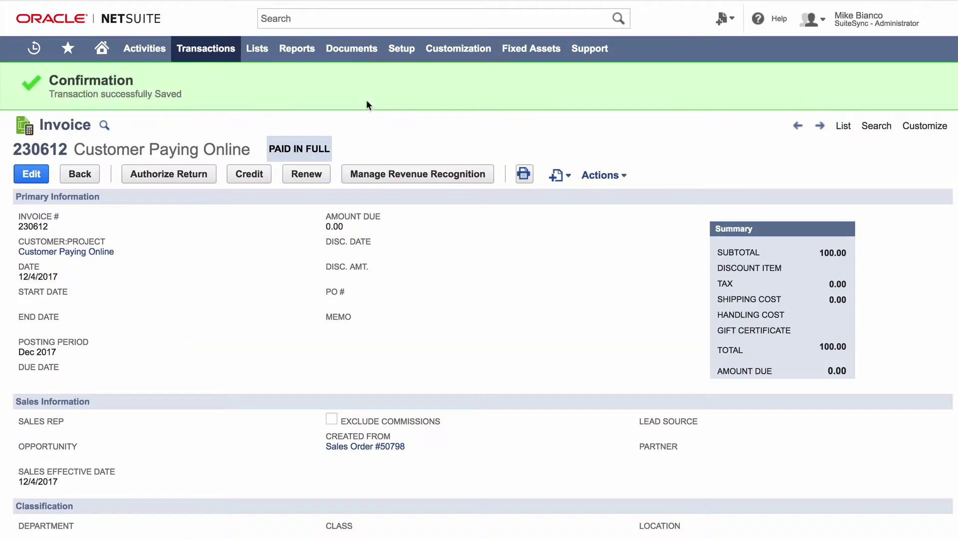
scroll(514, 444, "down", 3)
scroll(513, 442, "down", 3)
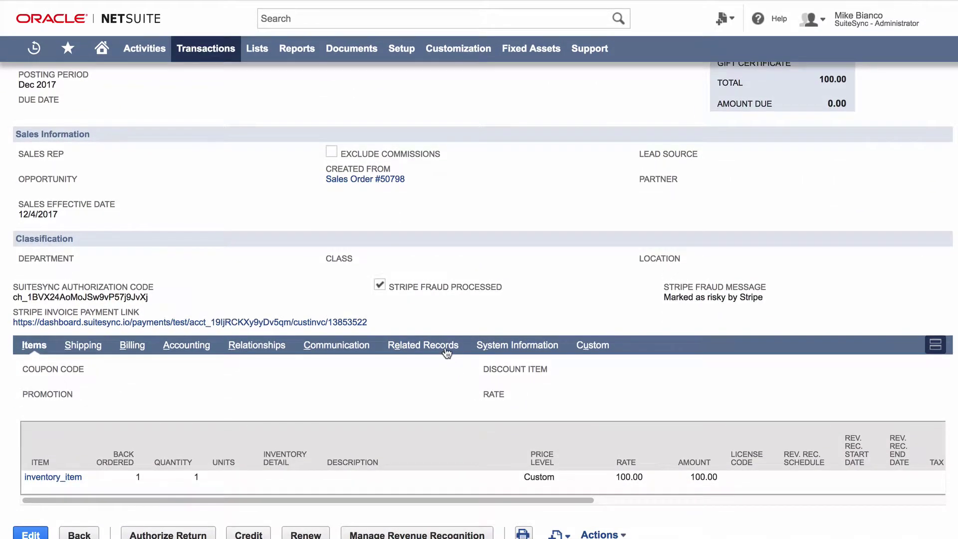
left_click(423, 344)
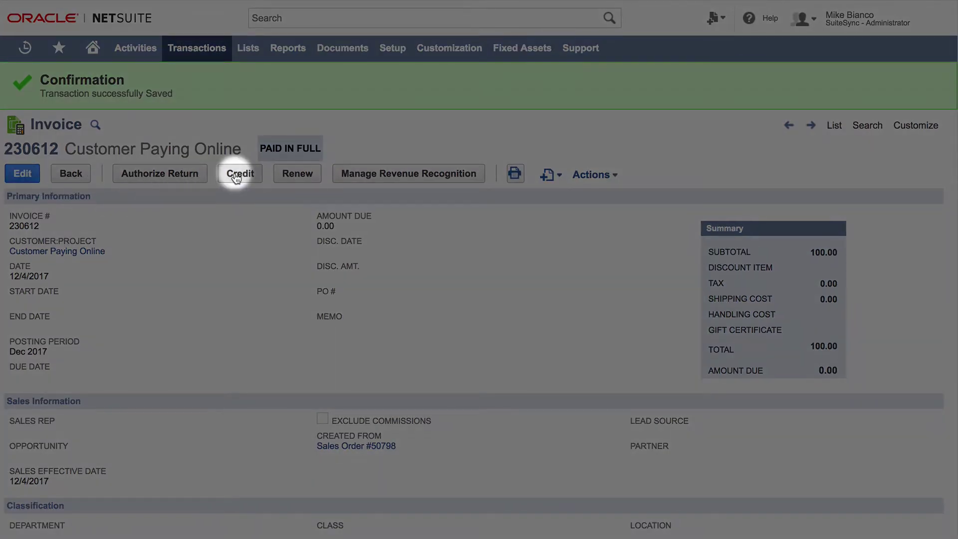
Credit invoice 230612 and save the new $100.00 credit memo
left_click(235, 177)
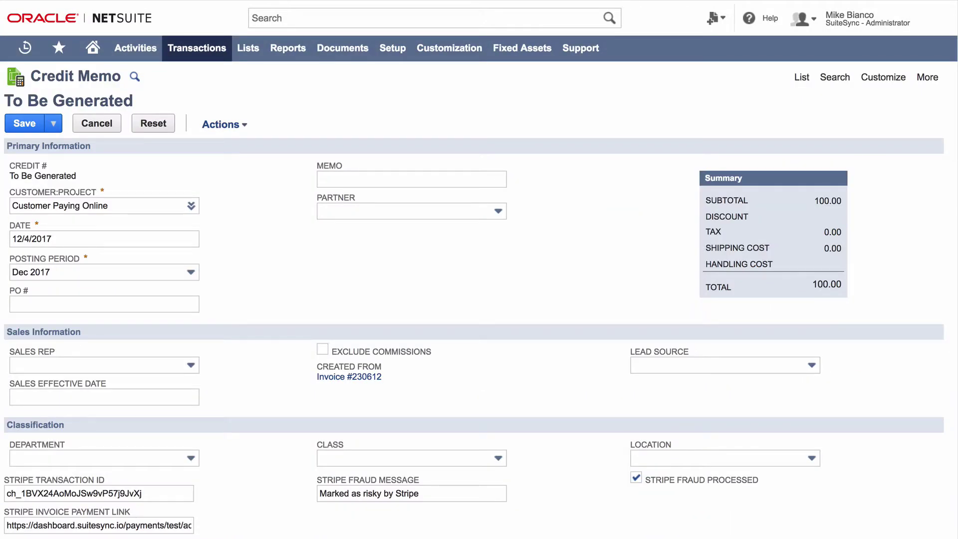
left_click(25, 124)
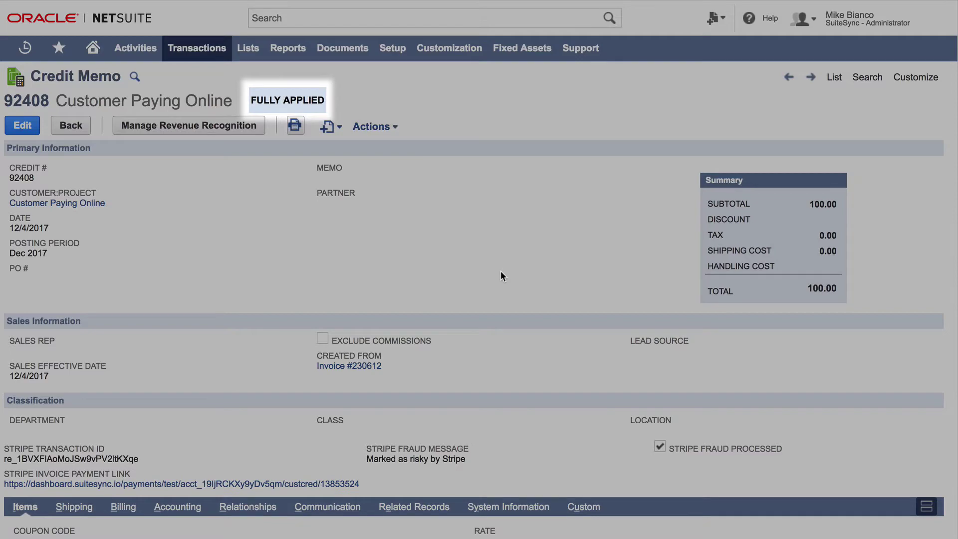
scroll(501, 276, "down", 3)
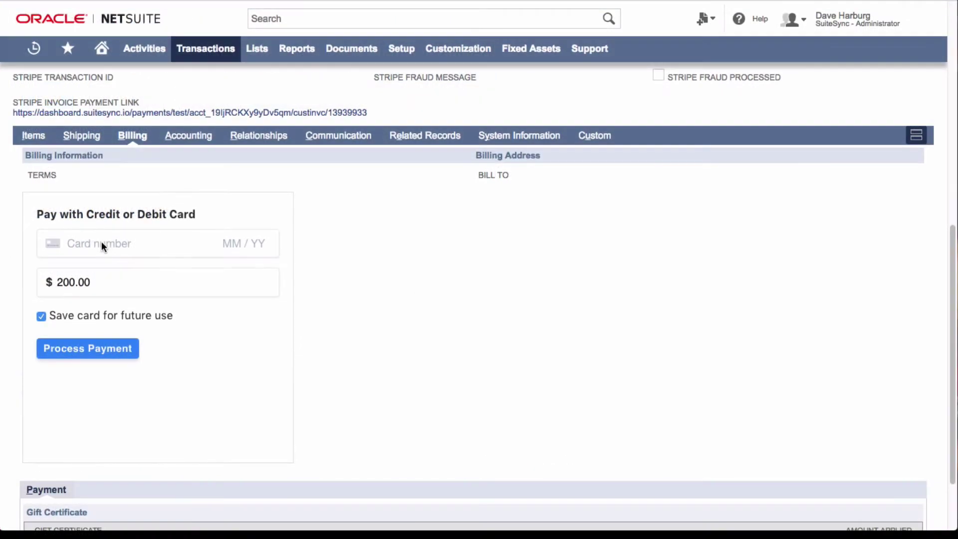
Enter the test Visa card number, expiry, CVC and ZIP and process the $200.00 payment
left_click(100, 243)
type("4242424242424242042424242424")
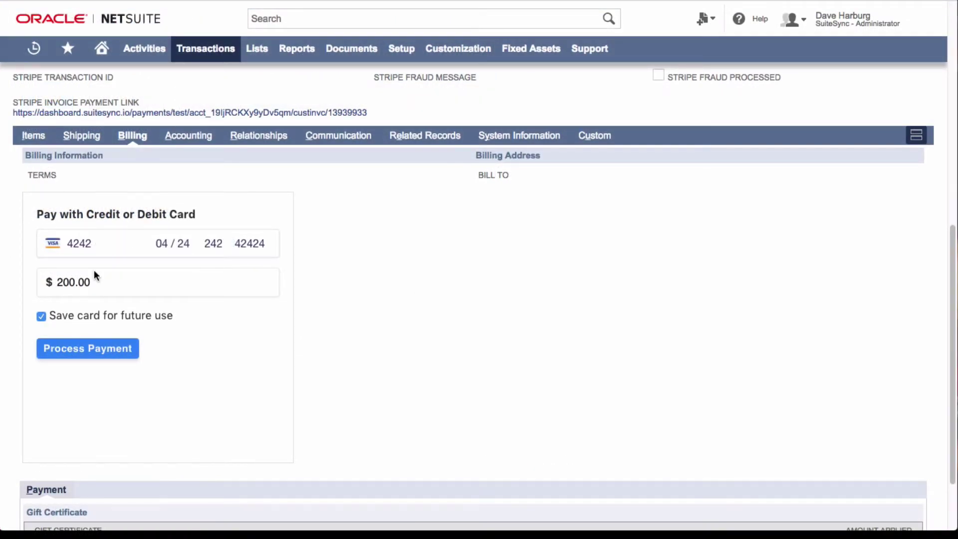
left_click(85, 346)
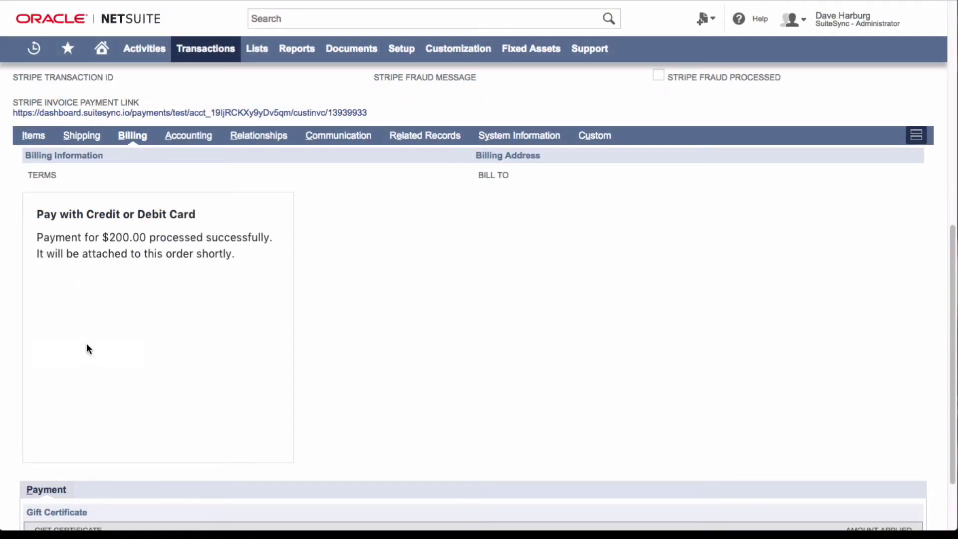